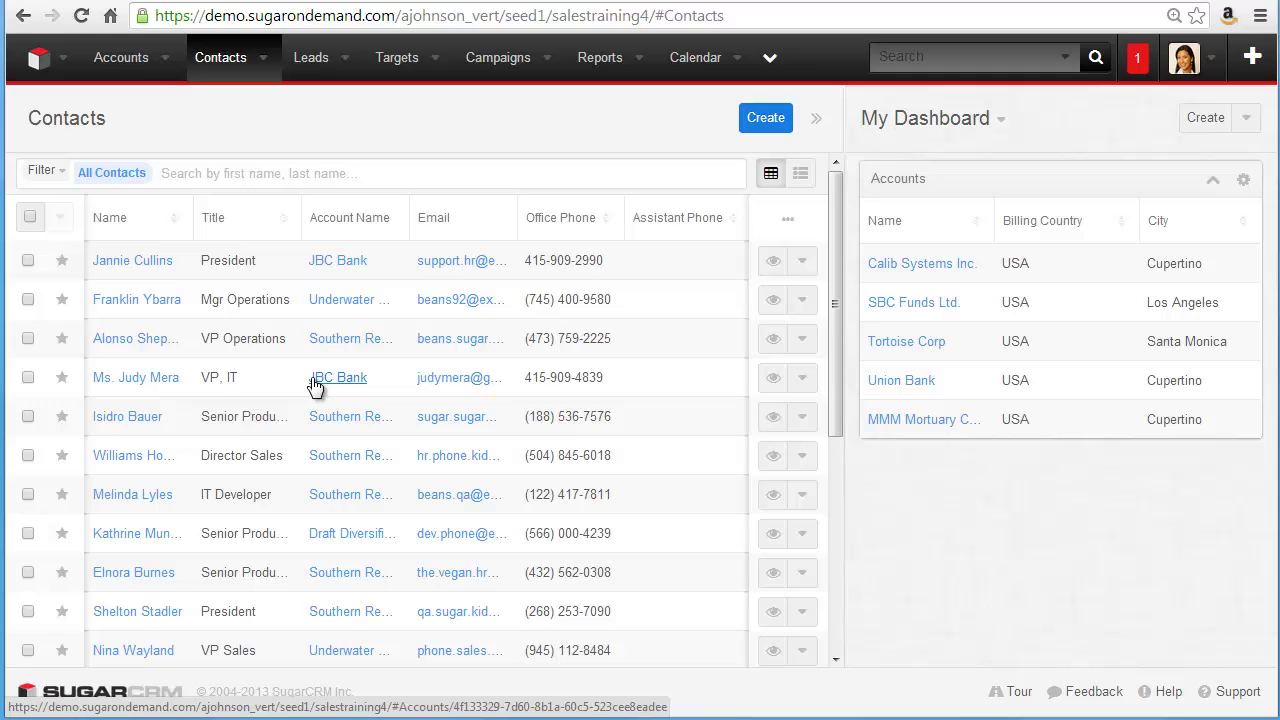
# - Start an account import from Accounts_Test.csv, keeping new records only and source None, and proceed to the field mappings
pyautogui.click(165, 58)
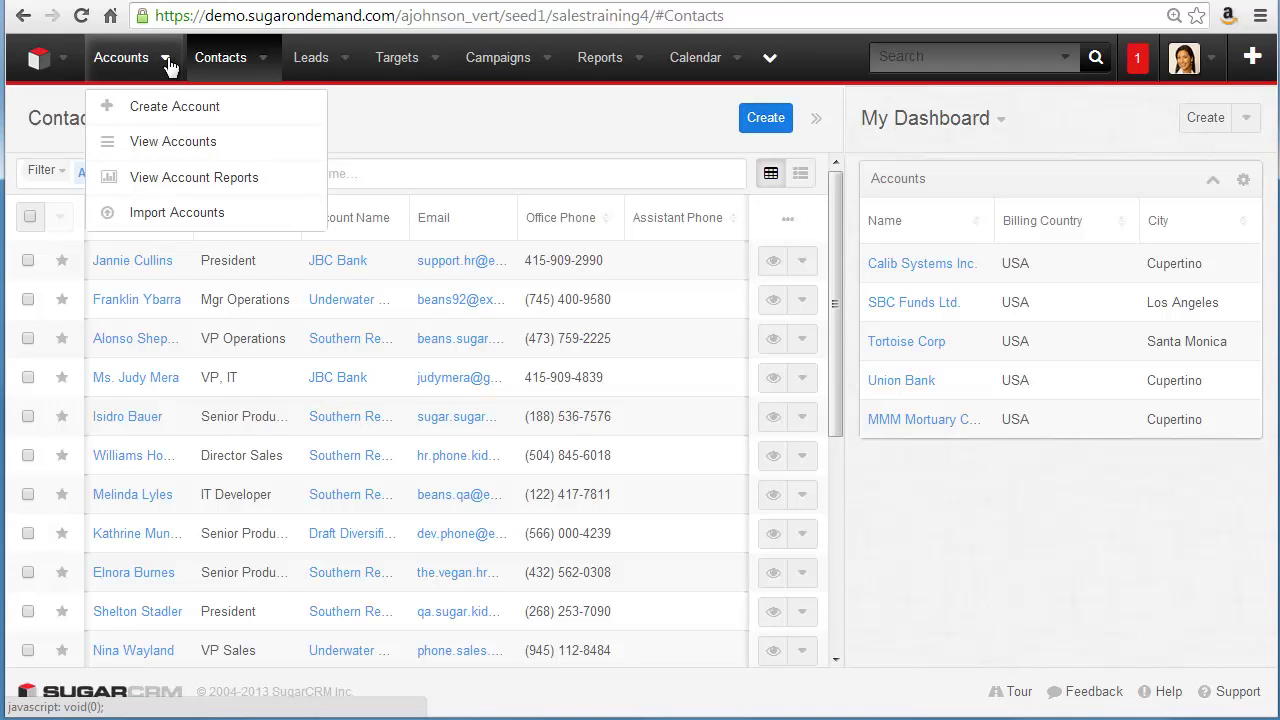
pyautogui.click(160, 216)
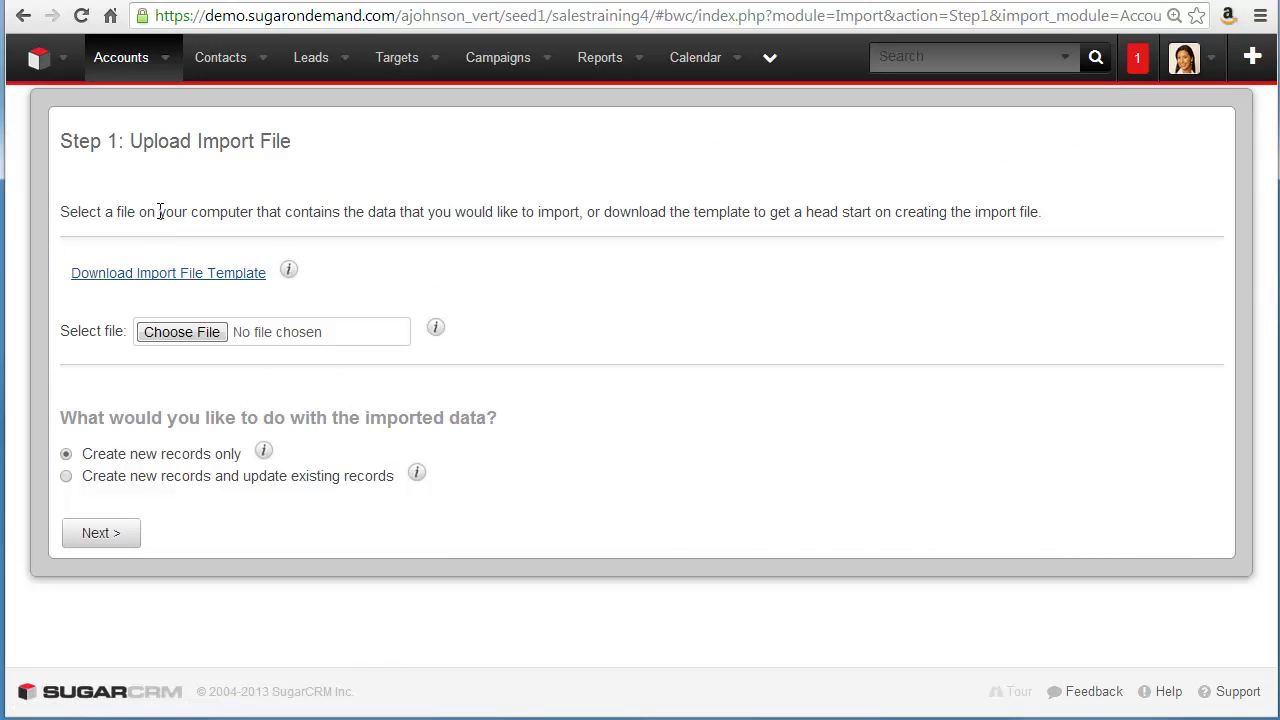
pyautogui.click(177, 333)
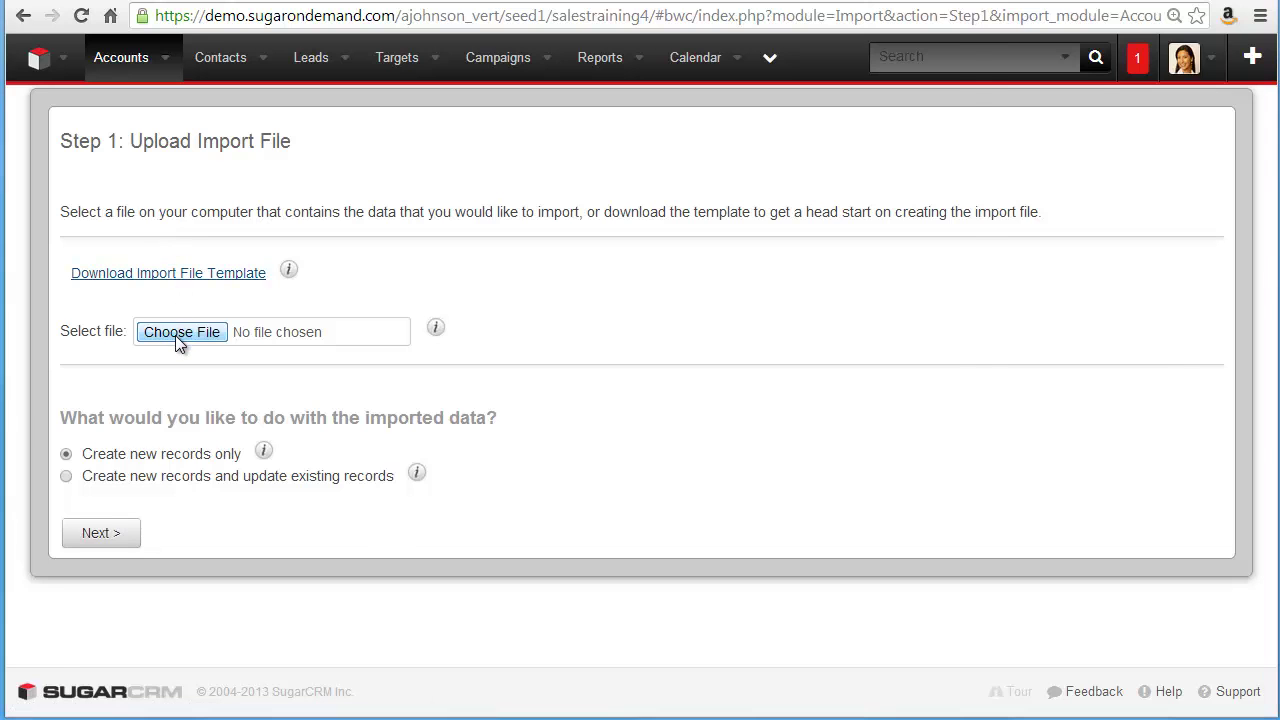
pyautogui.click(400, 93)
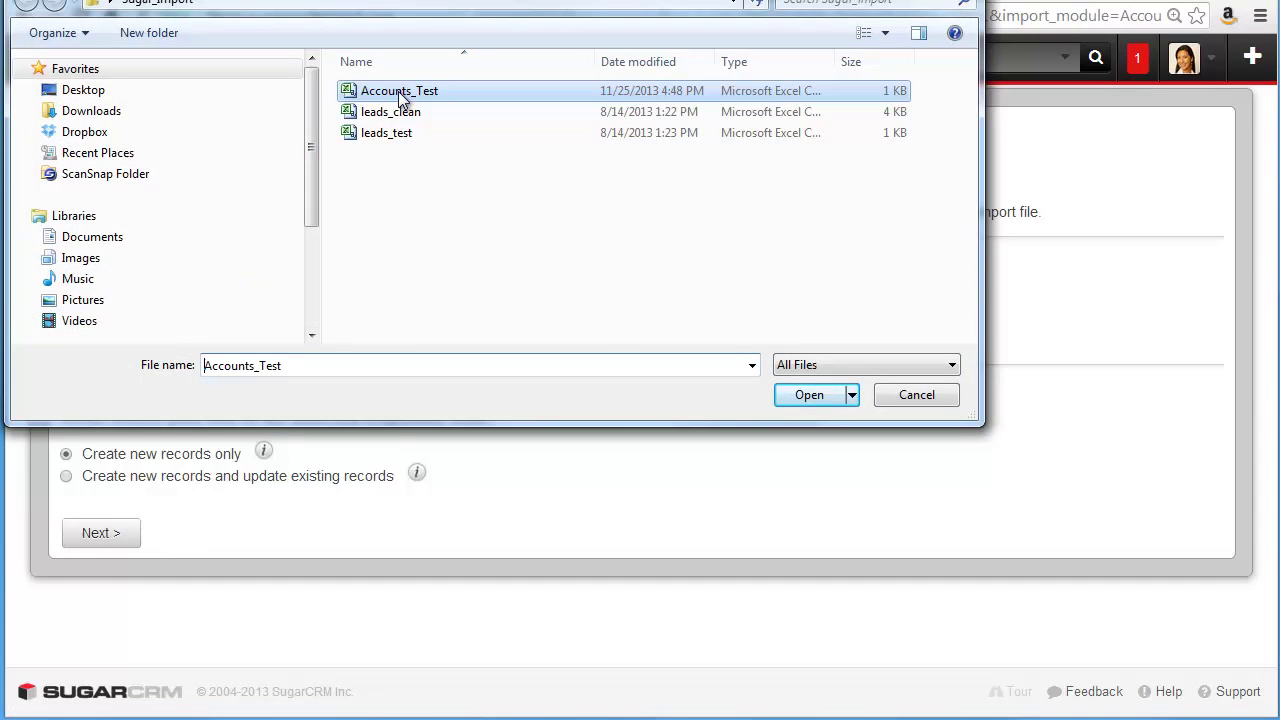
pyautogui.click(836, 395)
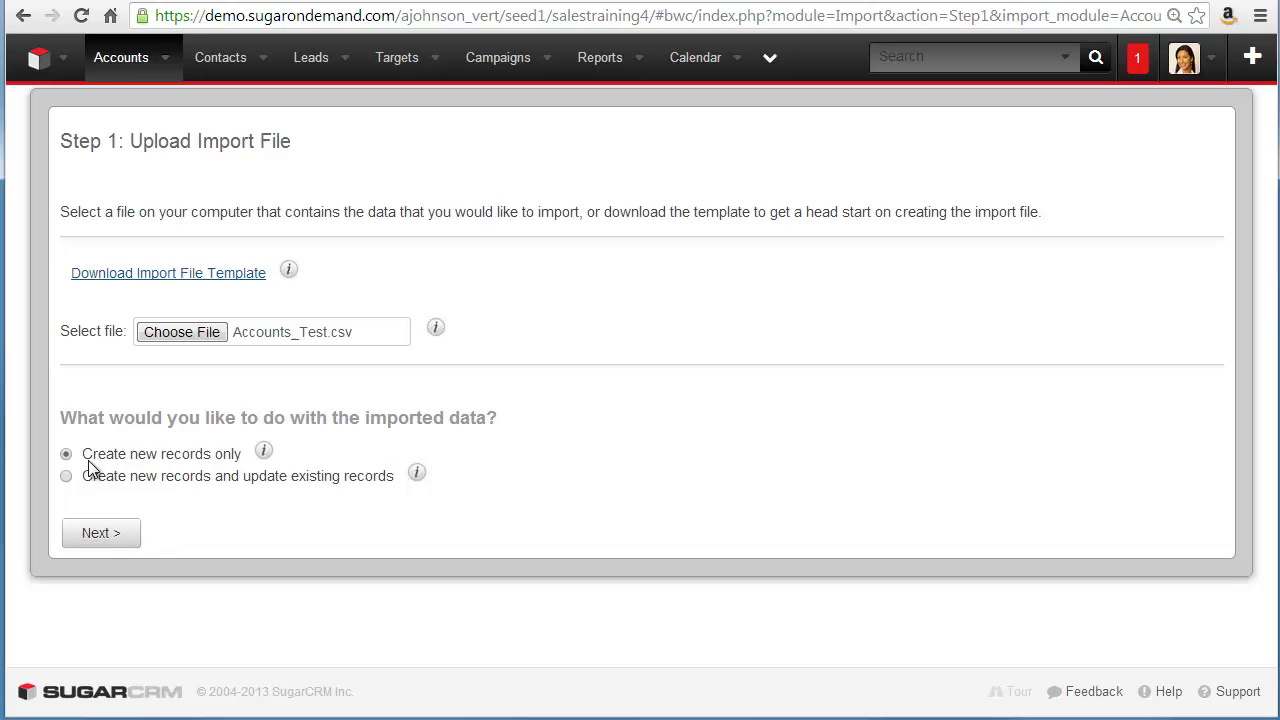
pyautogui.click(104, 536)
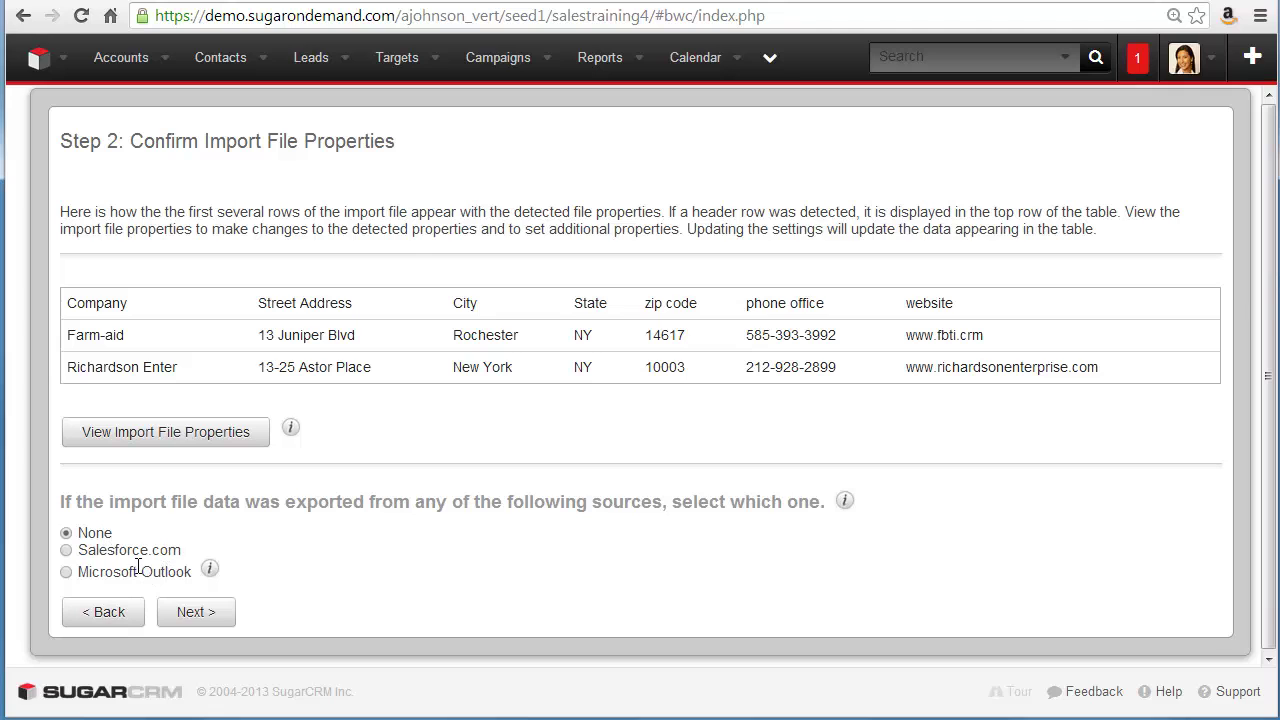
pyautogui.click(193, 617)
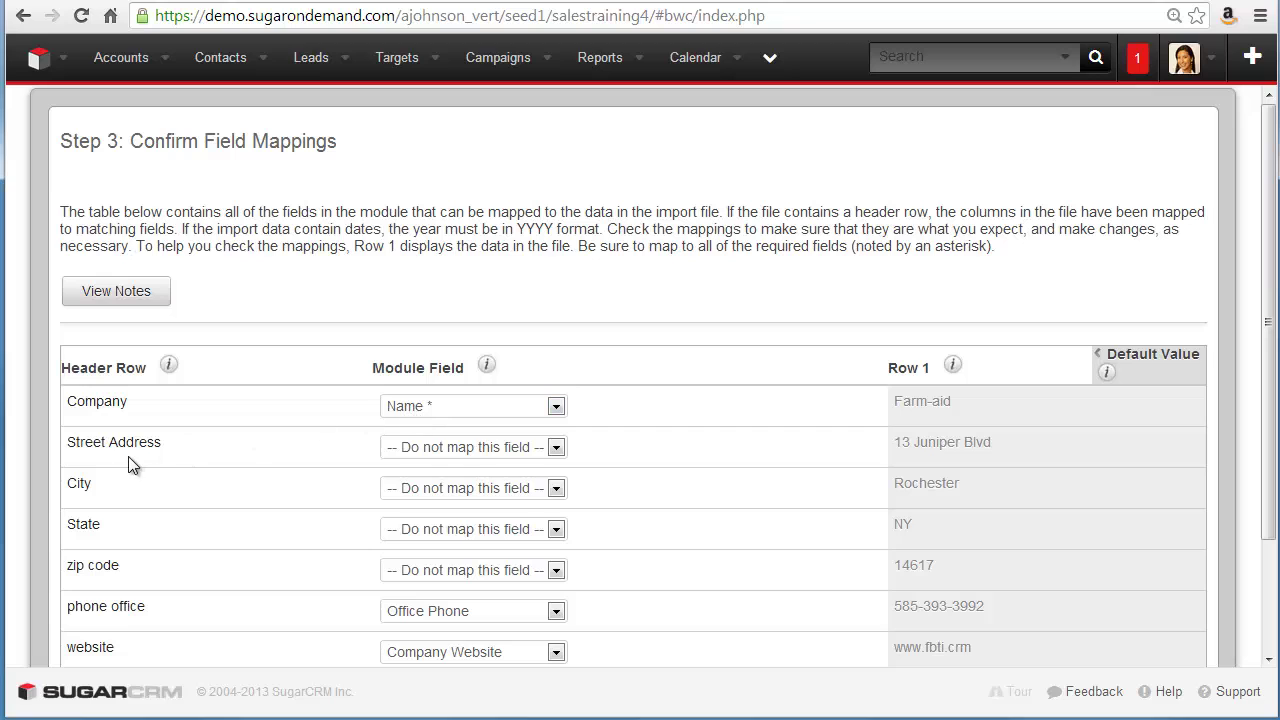
# - Map Street Address to Billing Street, City to Billing City, State to Billing State, and zip code to Billing Postal Code
pyautogui.click(414, 449)
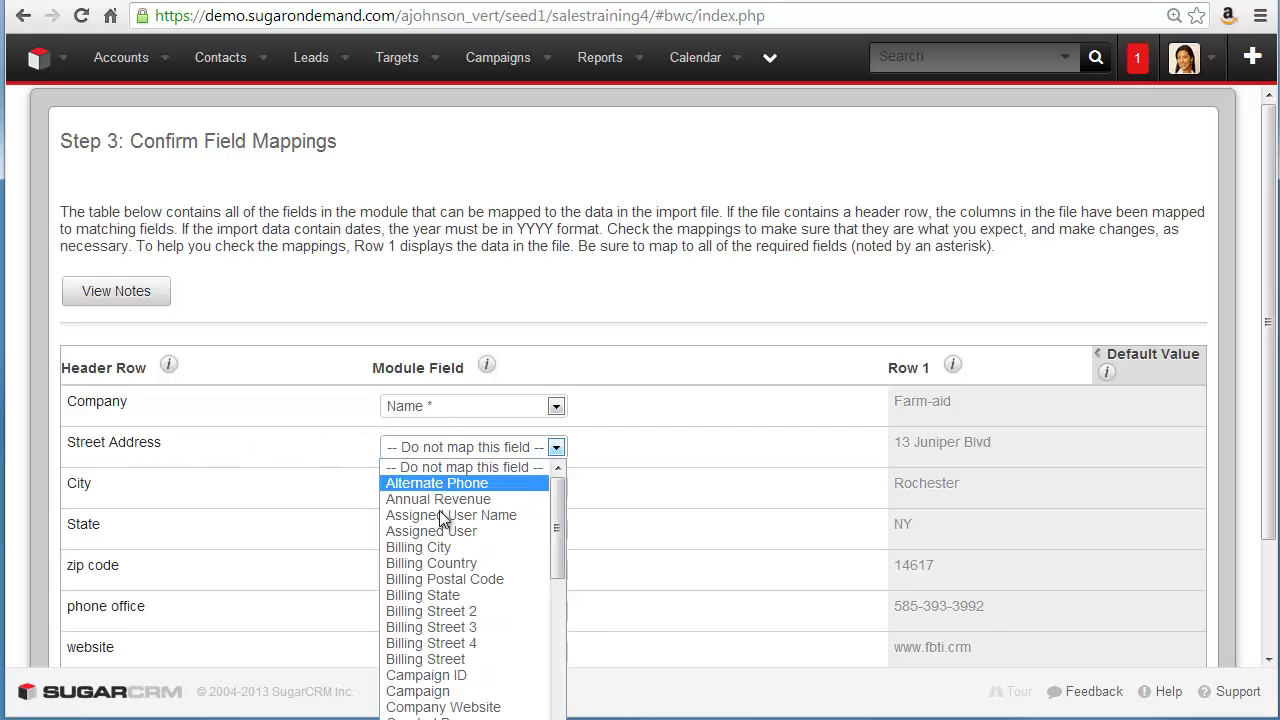
pyautogui.click(443, 659)
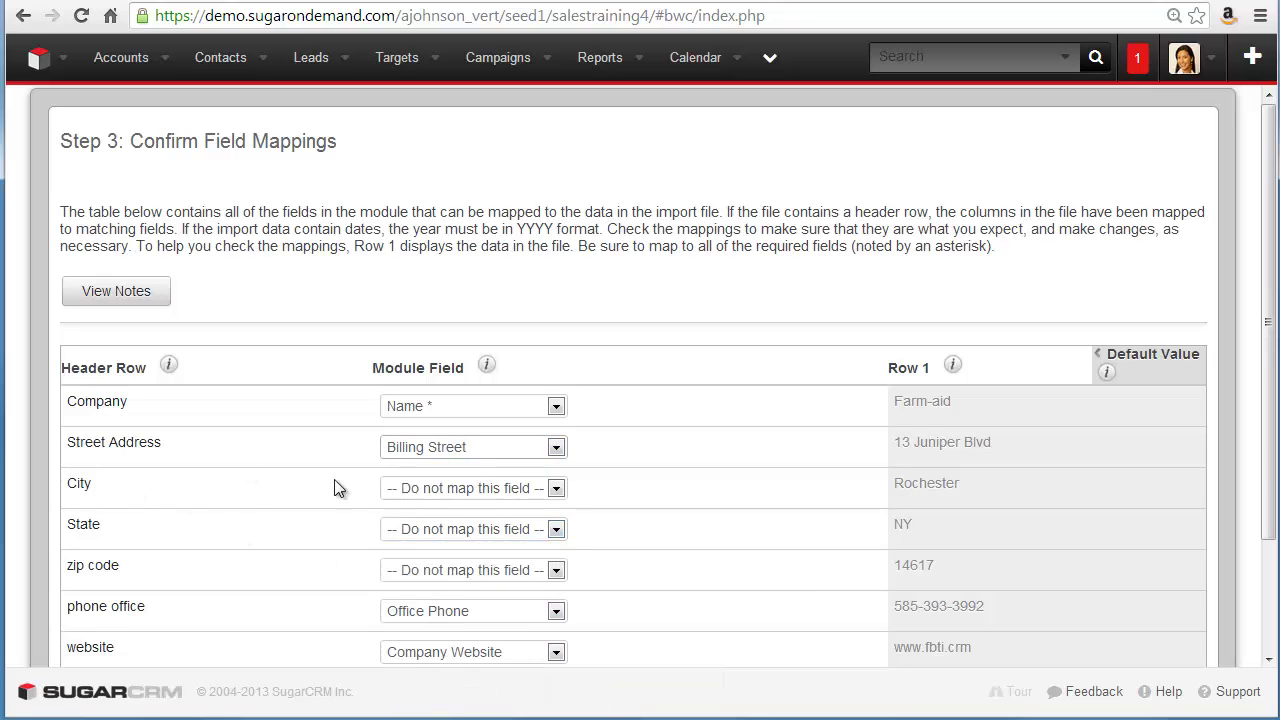
pyautogui.click(412, 490)
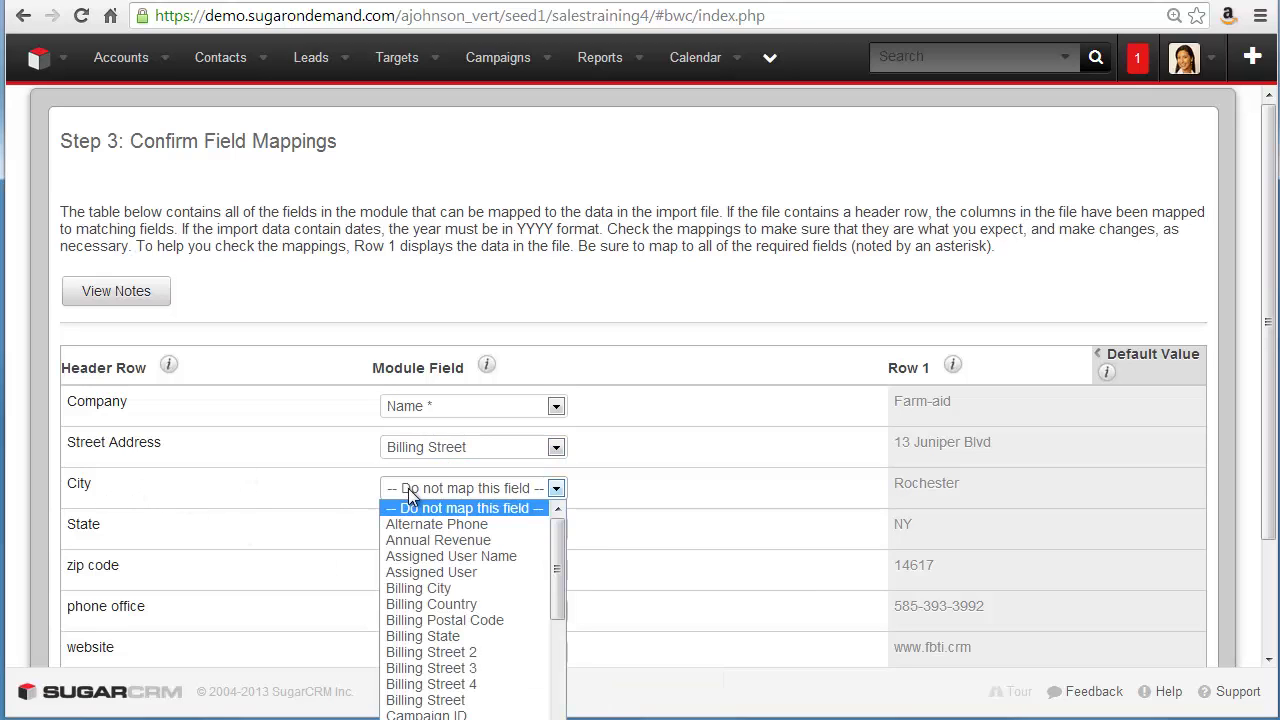
pyautogui.click(425, 588)
pyautogui.click(398, 537)
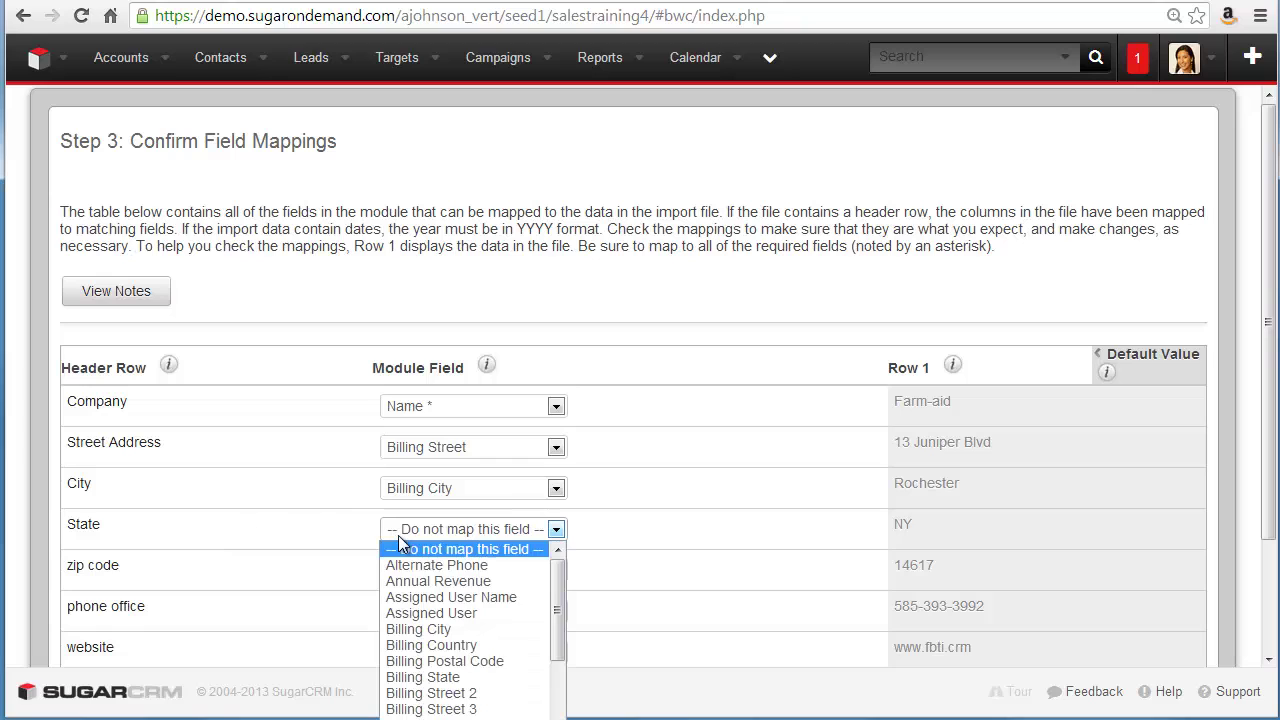
pyautogui.click(408, 677)
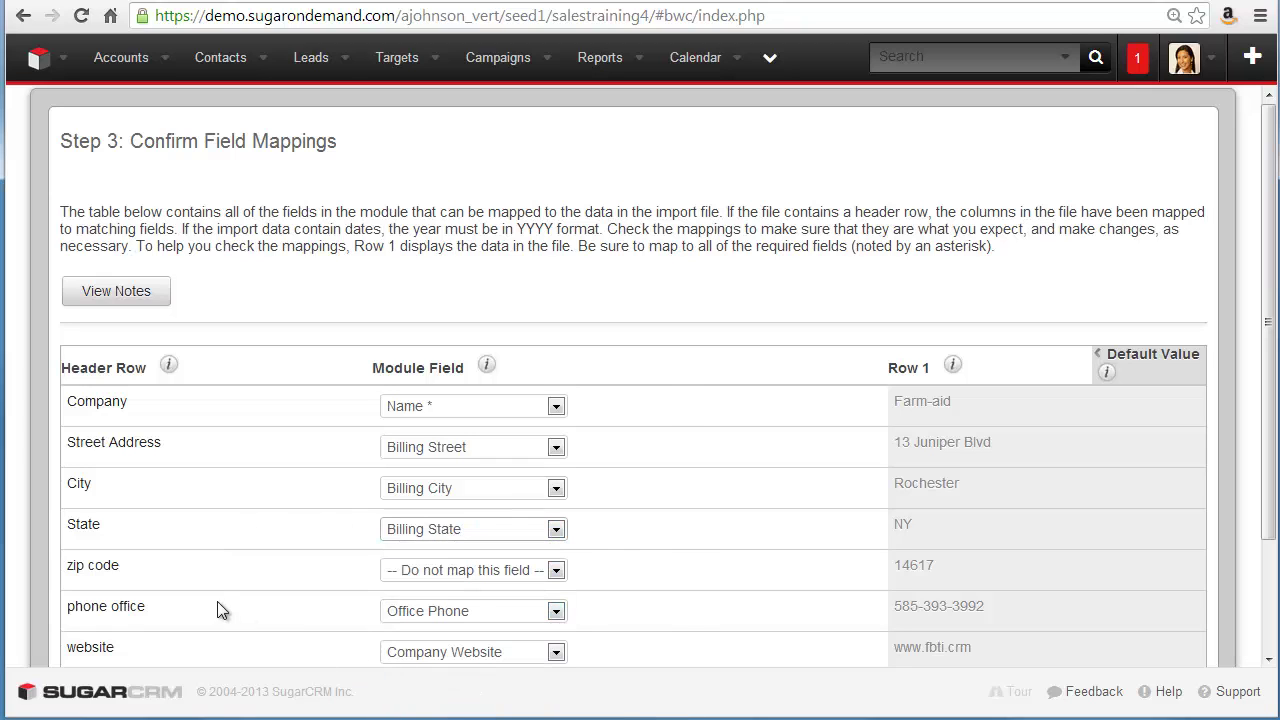
pyautogui.click(407, 571)
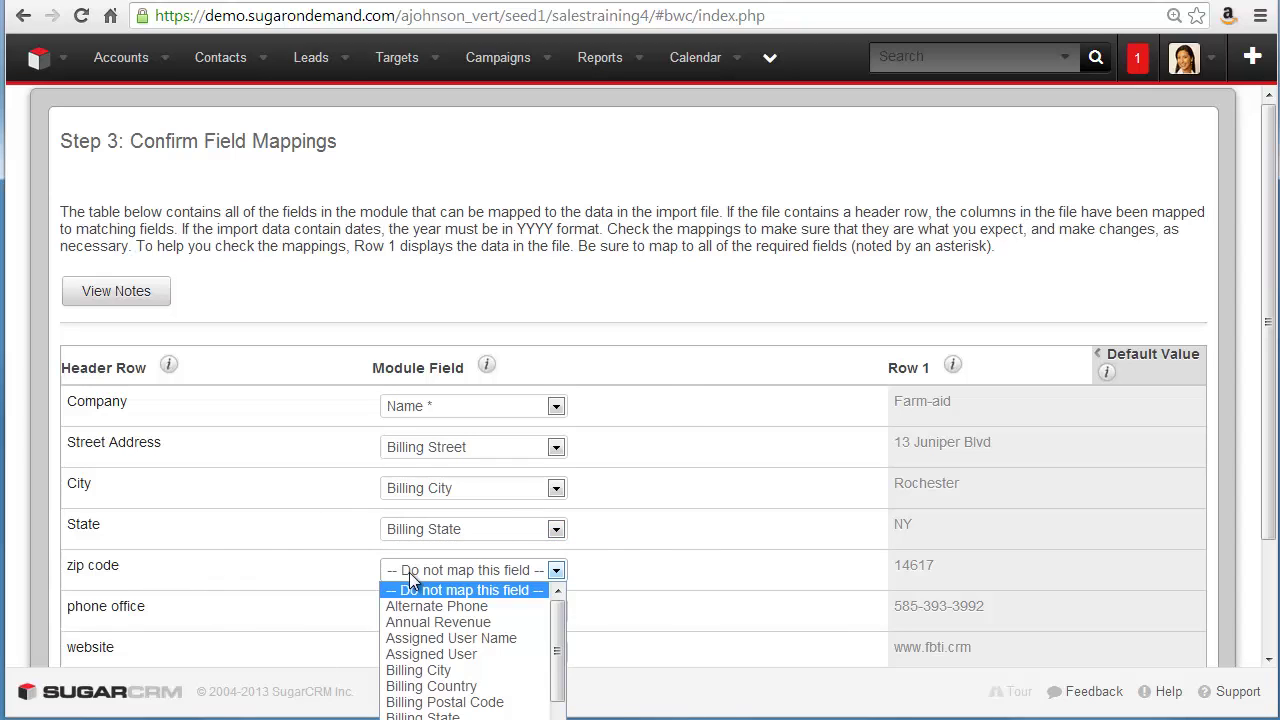
pyautogui.click(440, 702)
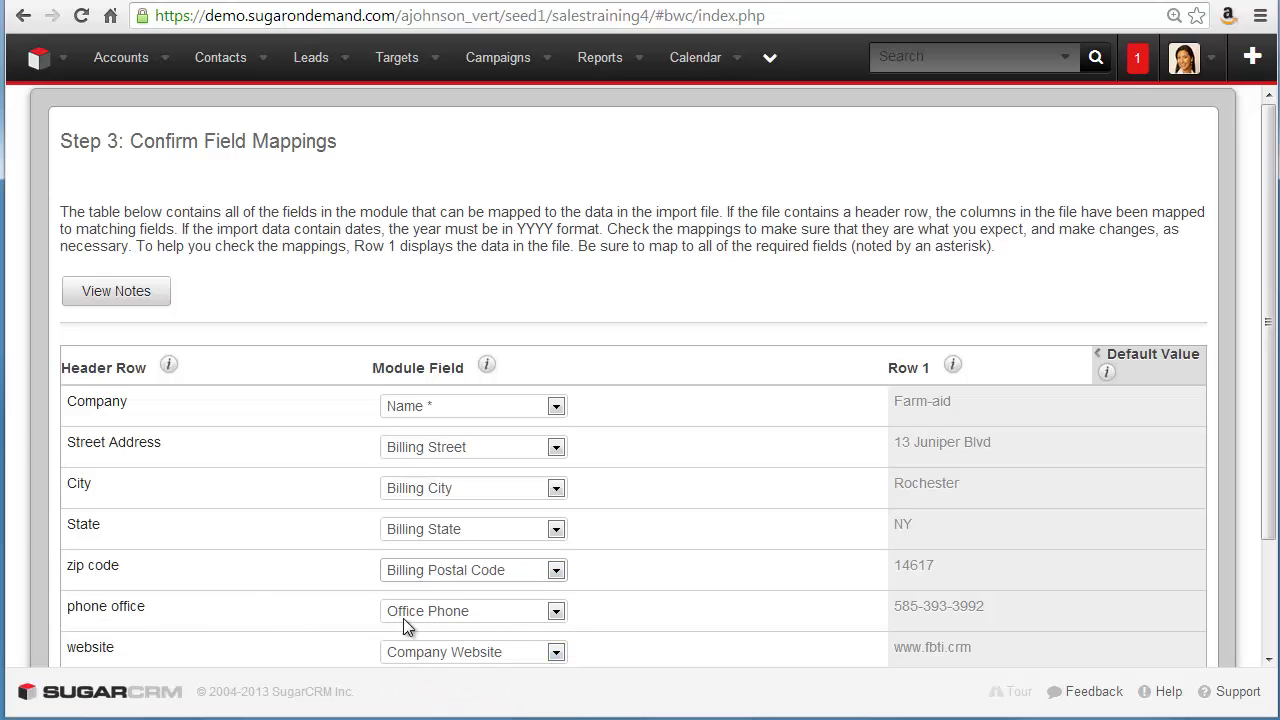
# - Add an Assigned User Name field to the import mapping and set its default value to a different sales user
pyautogui.scroll(-1, 736, 608)
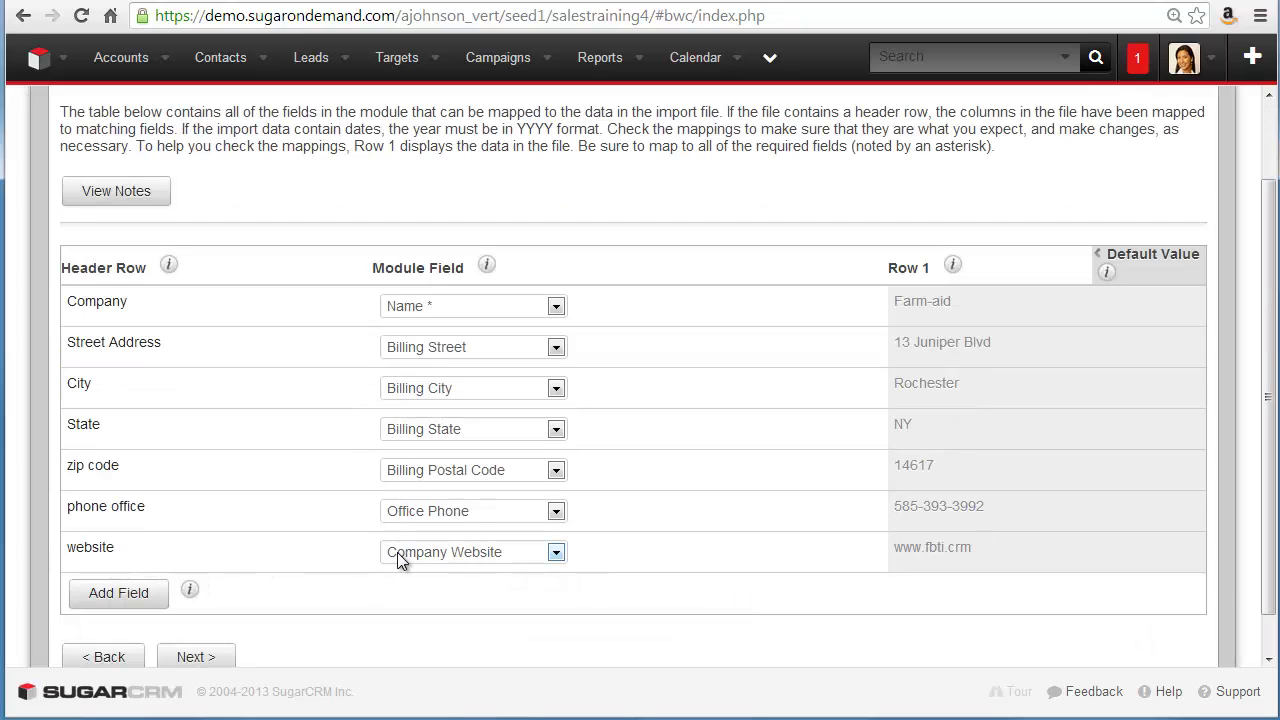
pyautogui.click(138, 598)
pyautogui.click(500, 591)
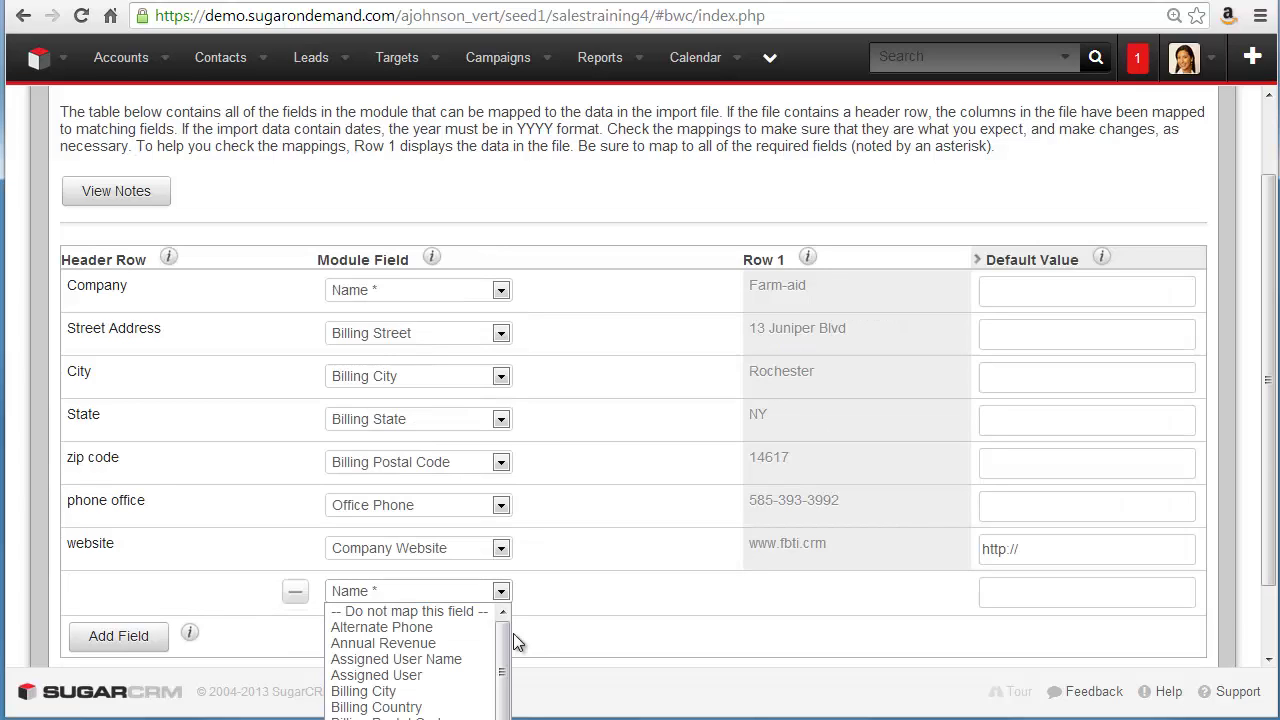
pyautogui.click(461, 659)
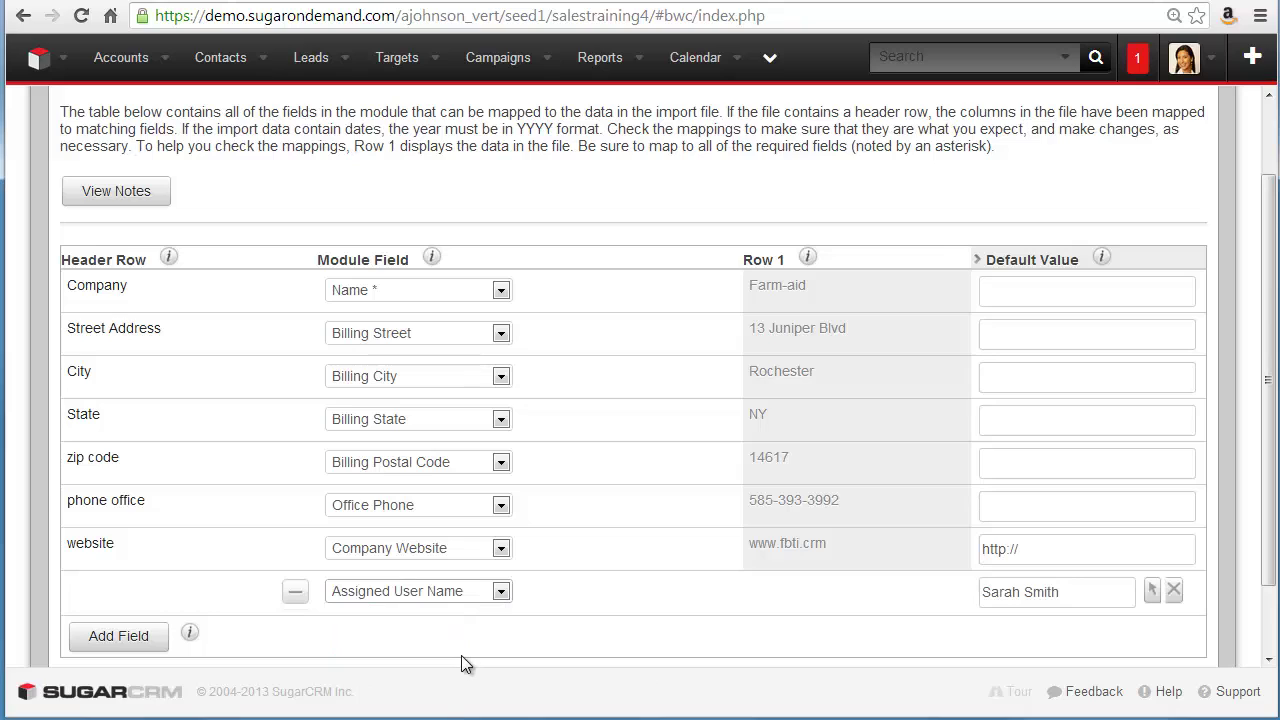
pyautogui.moveTo(1062, 592); pyautogui.dragTo(968, 590)
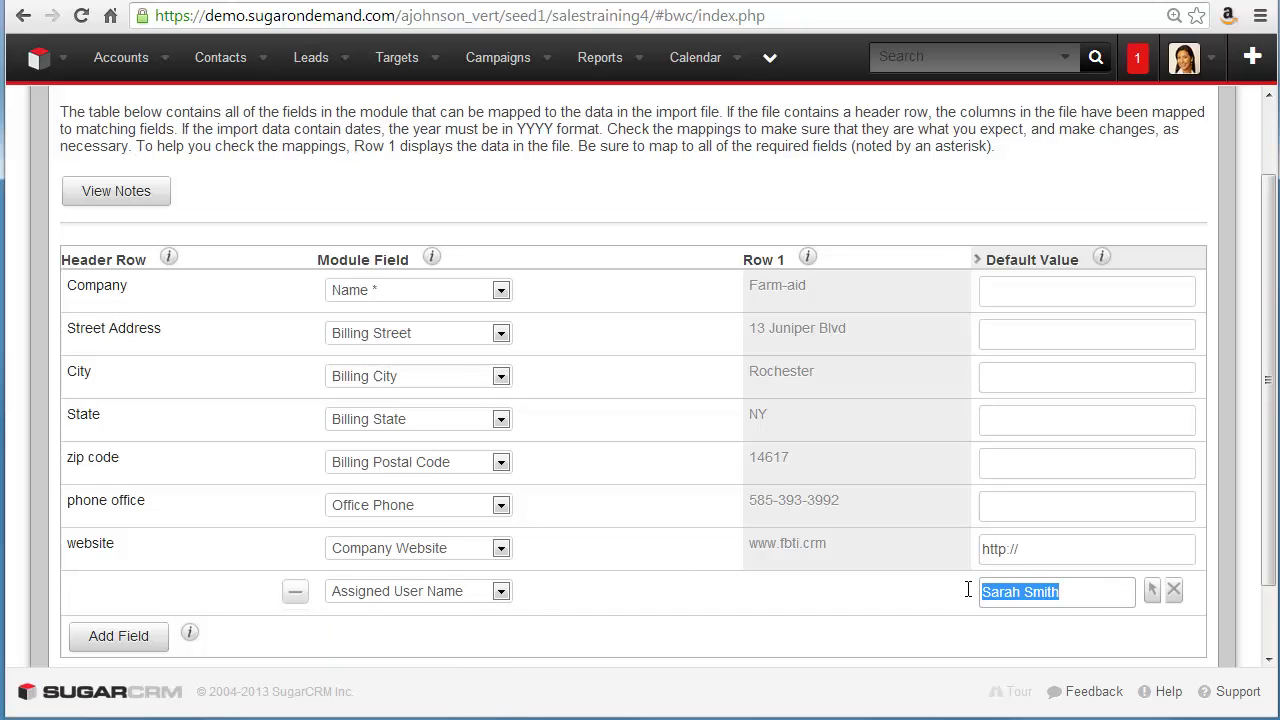
pyautogui.write('will')
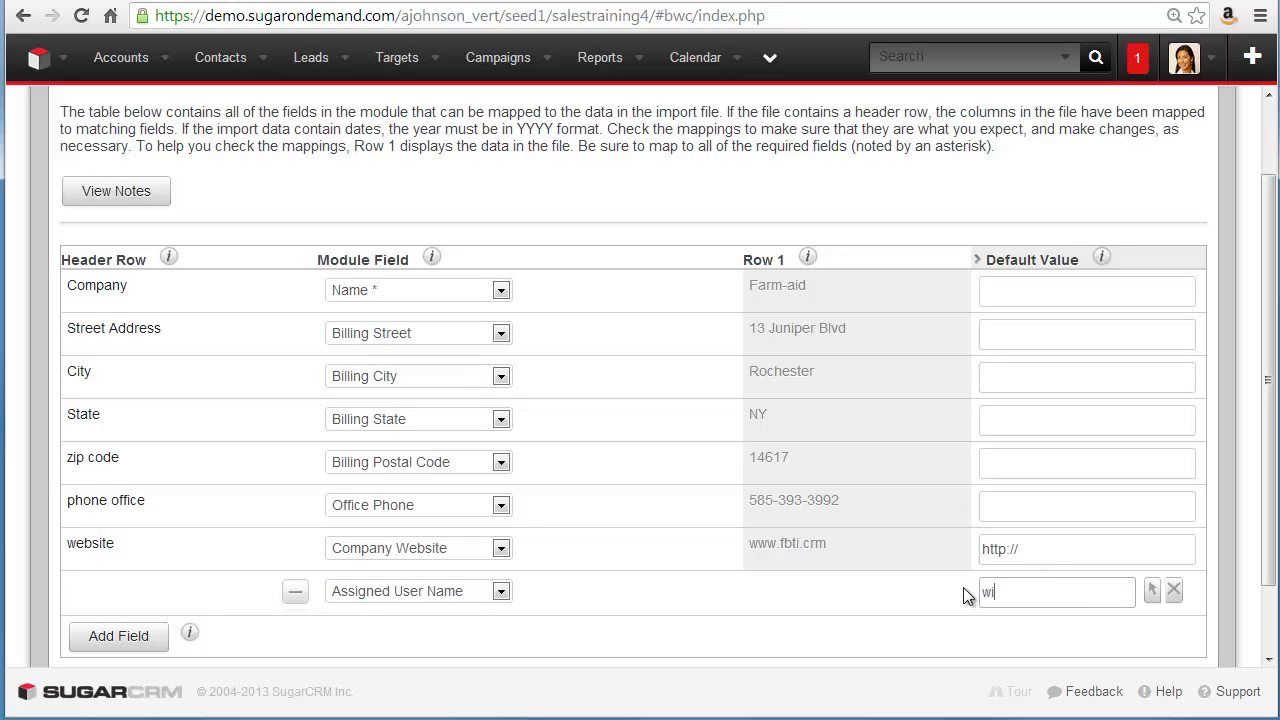
pyautogui.click(1014, 624)
# - Proceed to the duplicate check and add Email Address and Name to the fields to check
pyautogui.scroll(-2, 661, 630)
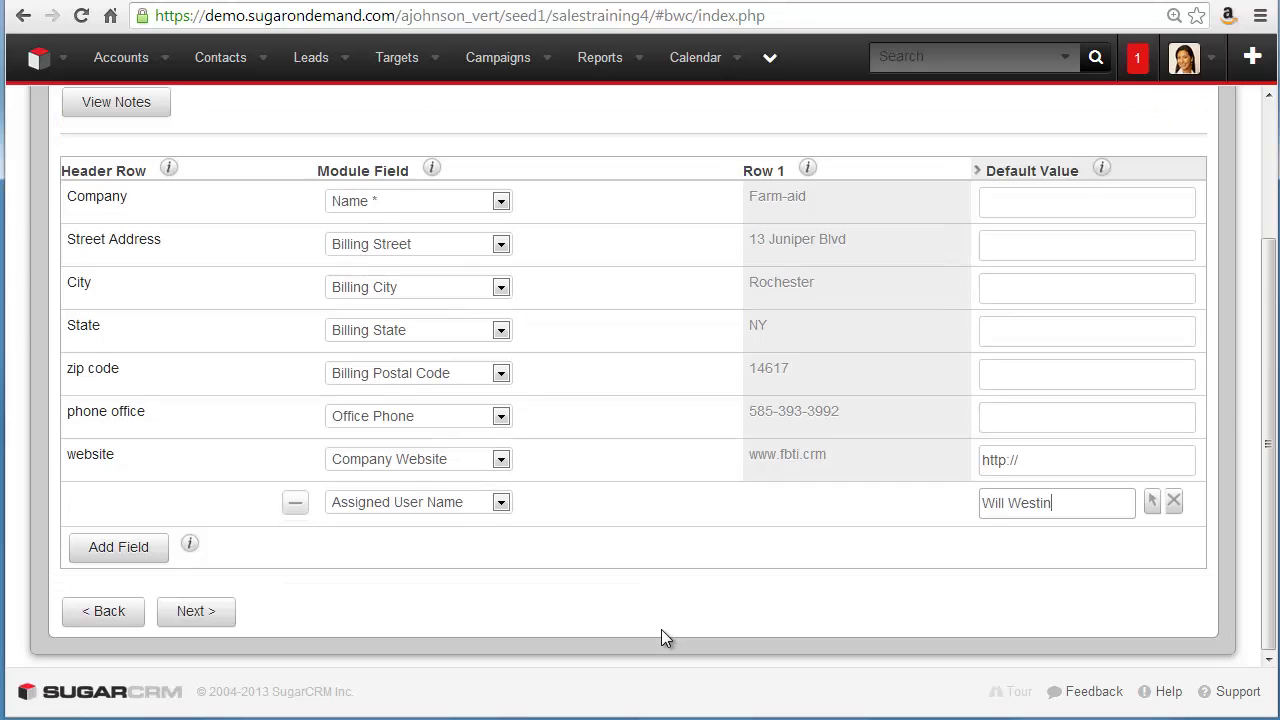
pyautogui.click(191, 611)
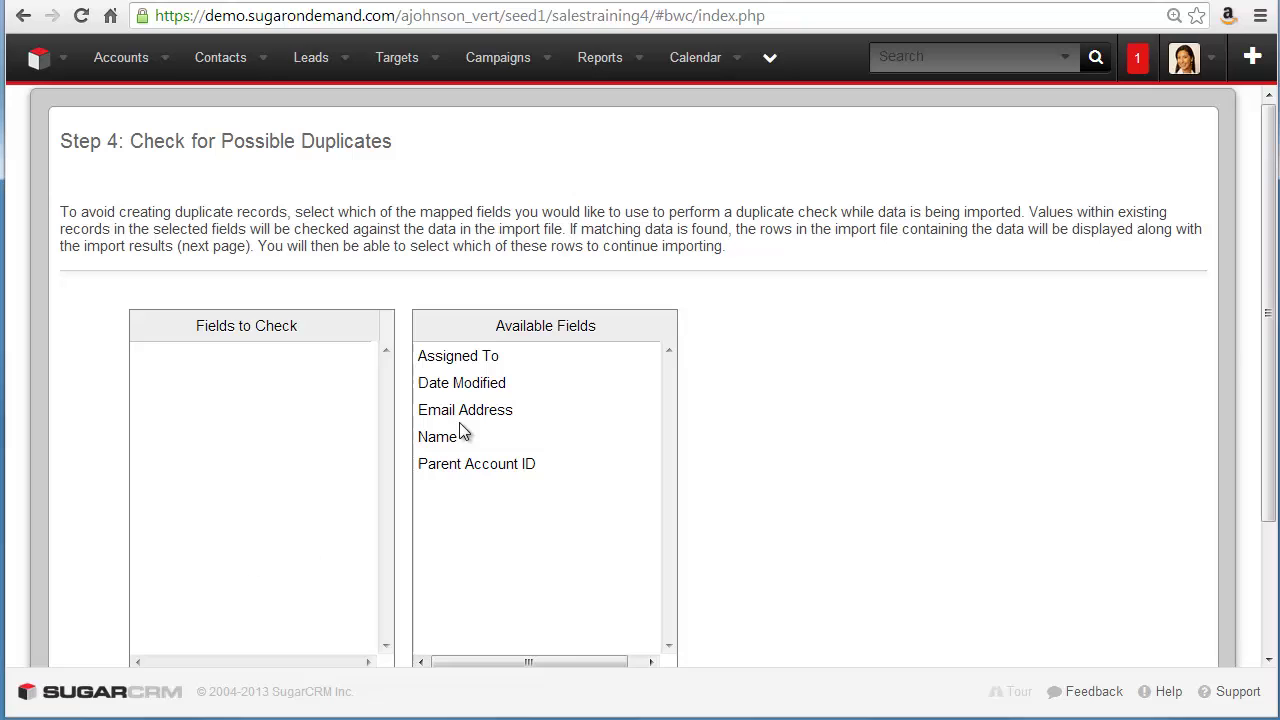
pyautogui.moveTo(466, 410); pyautogui.dragTo(196, 365)
pyautogui.moveTo(460, 412); pyautogui.dragTo(195, 392)
# - Name the saved import settings Accounts and run the import
pyautogui.scroll(-3, 292, 475)
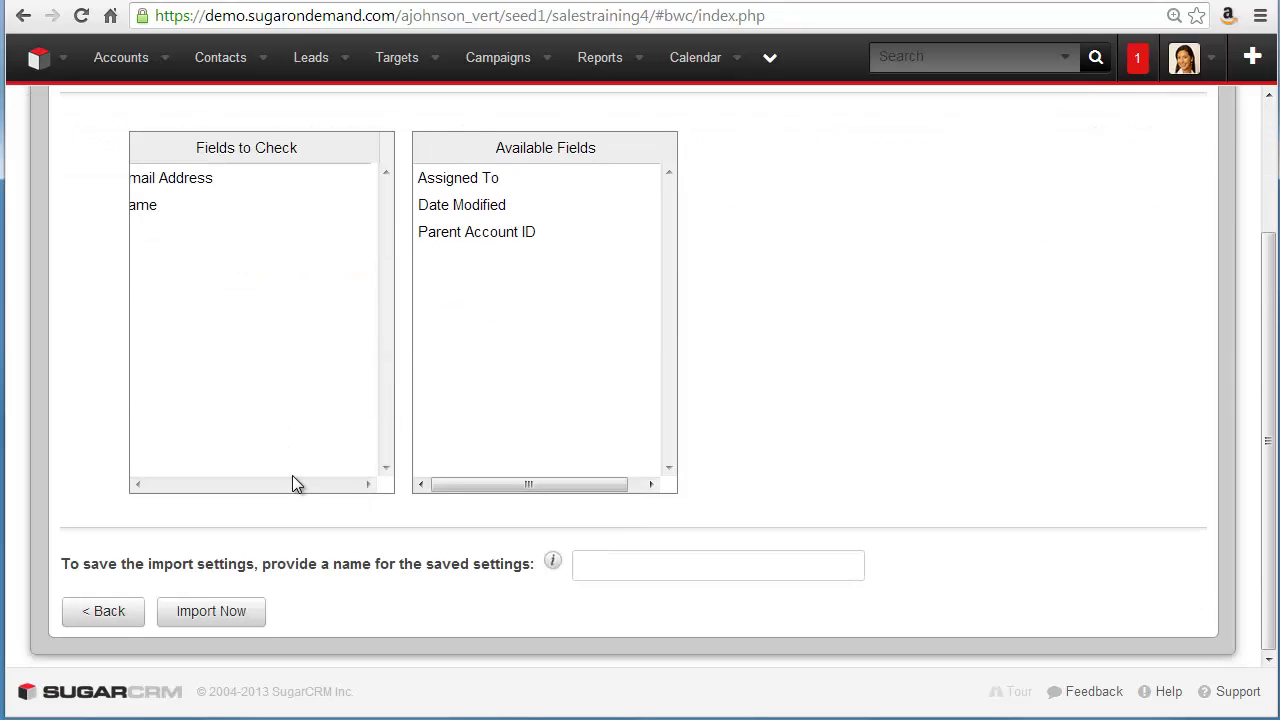
pyautogui.click(597, 565)
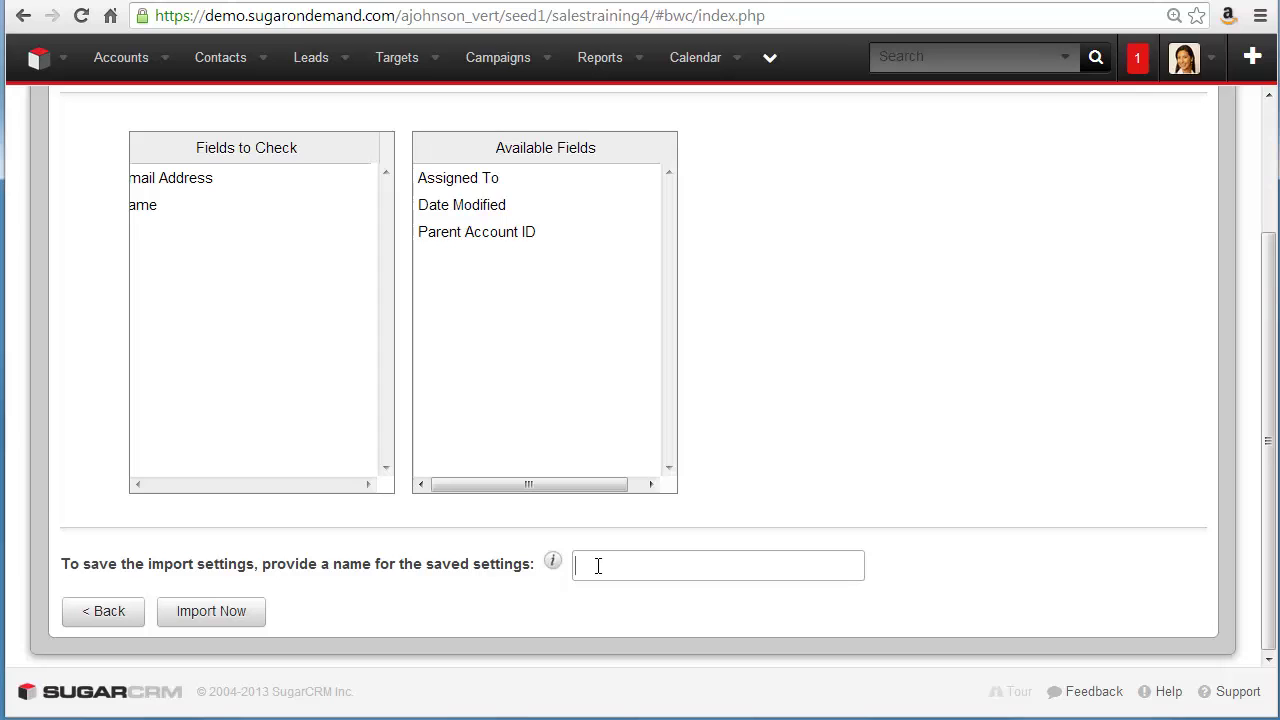
pyautogui.write('Accounts')
pyautogui.click(239, 613)
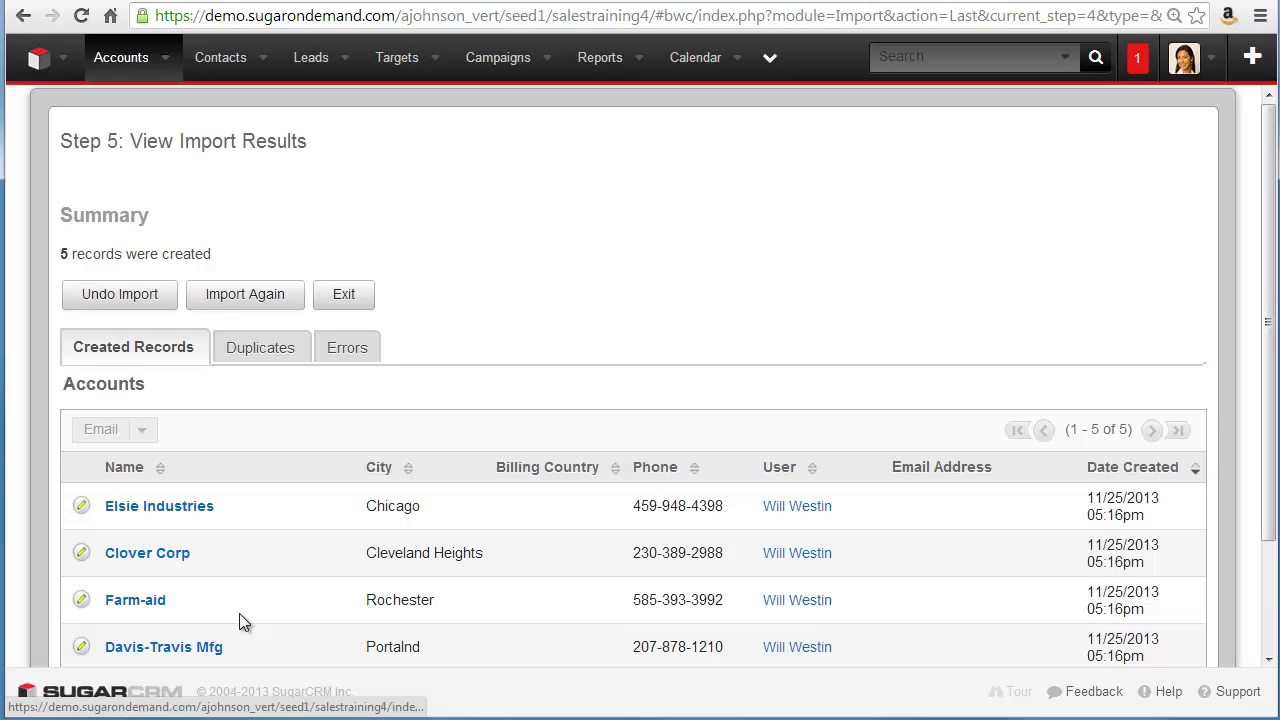
# - Review the import's duplicates and errors, and exit the import to the Accounts list
pyautogui.click(283, 355)
pyautogui.click(345, 355)
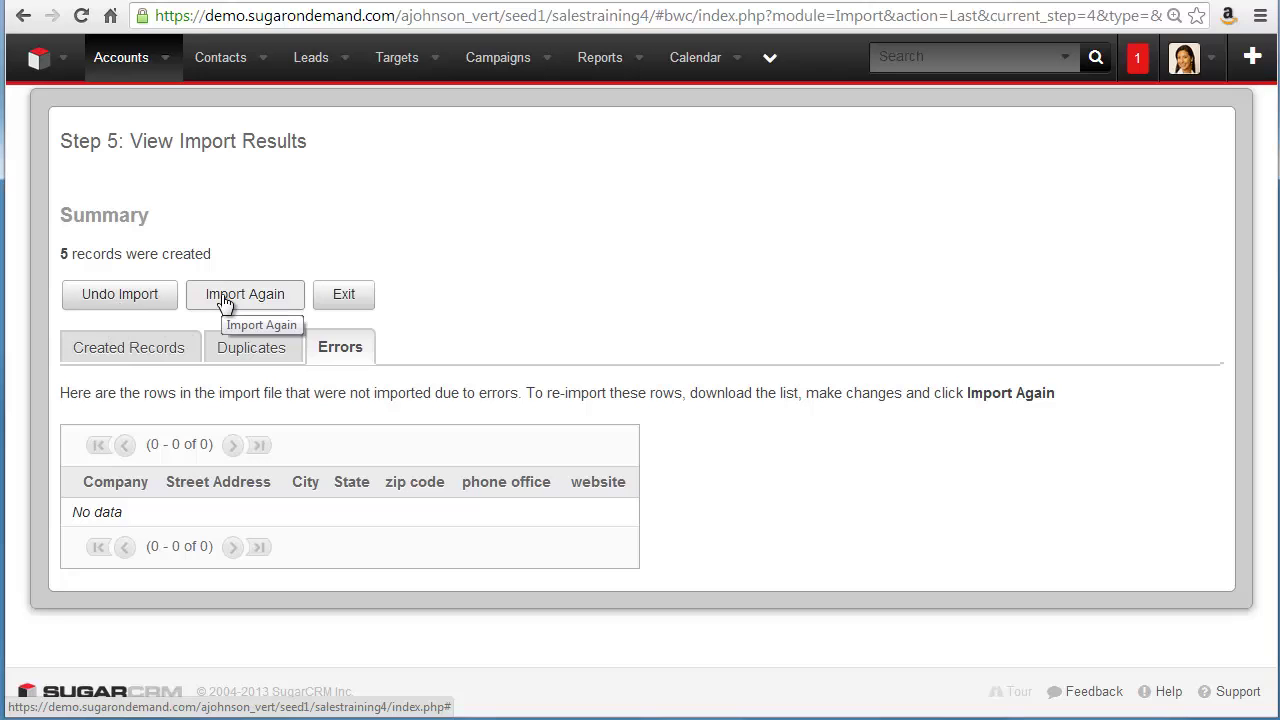
pyautogui.click(341, 299)
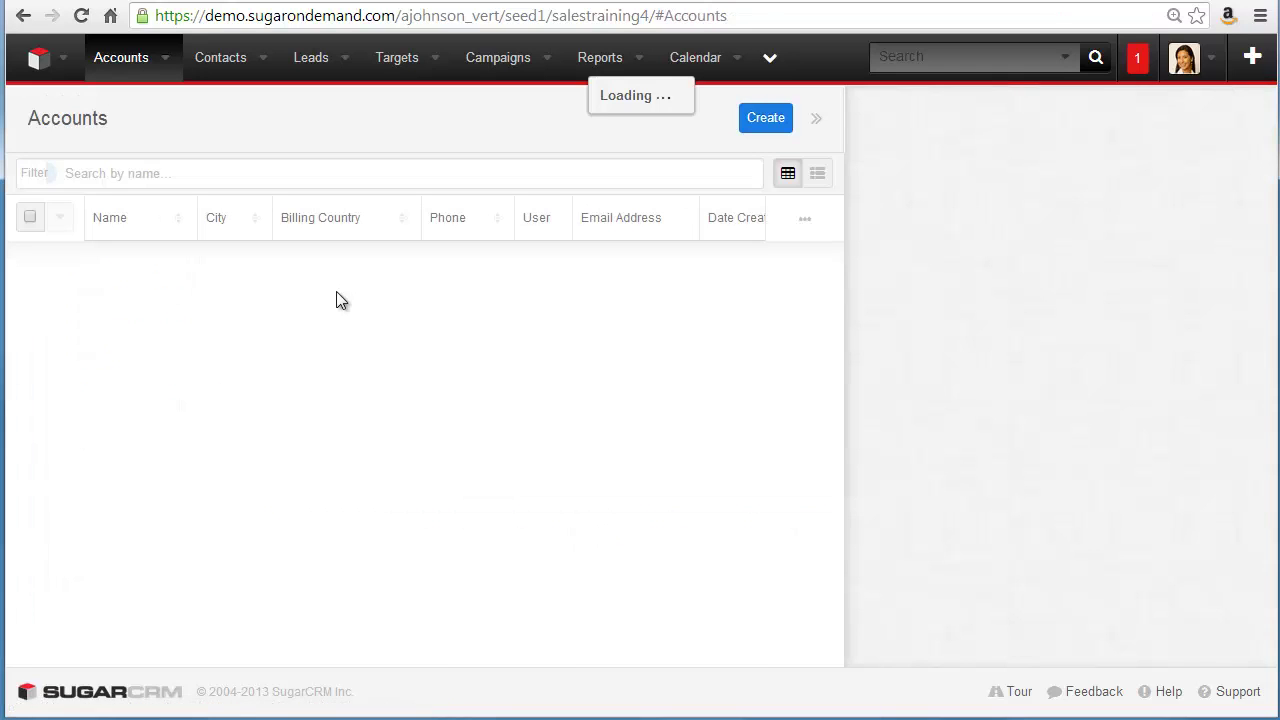